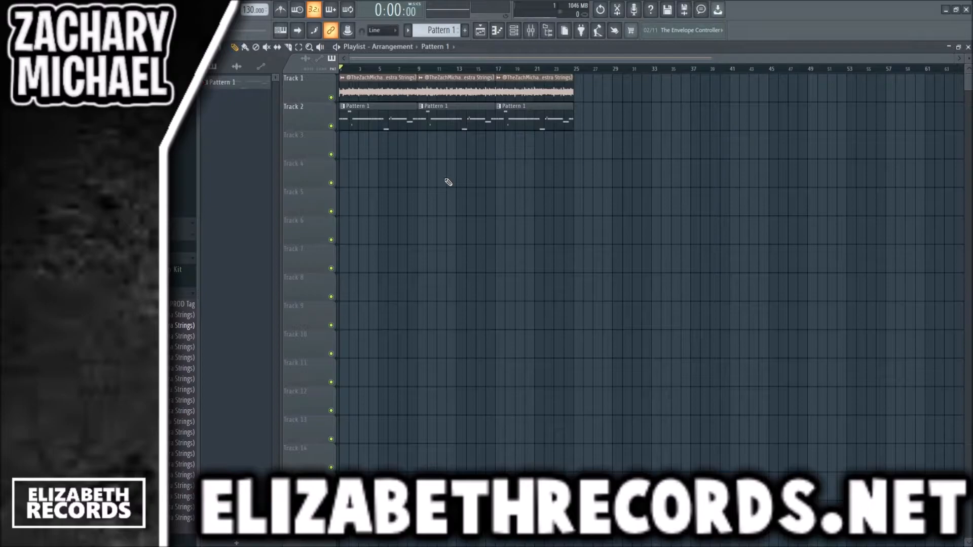
# Play the arrangement in the playlist, with its first 24 bars and tracks enlarged, to hear the string loop
pyautogui.scroll(5, 430, 168)
pyautogui.moveTo(451, 60); pyautogui.dragTo(310, 72)
pyautogui.scroll(-3, 418, 155)
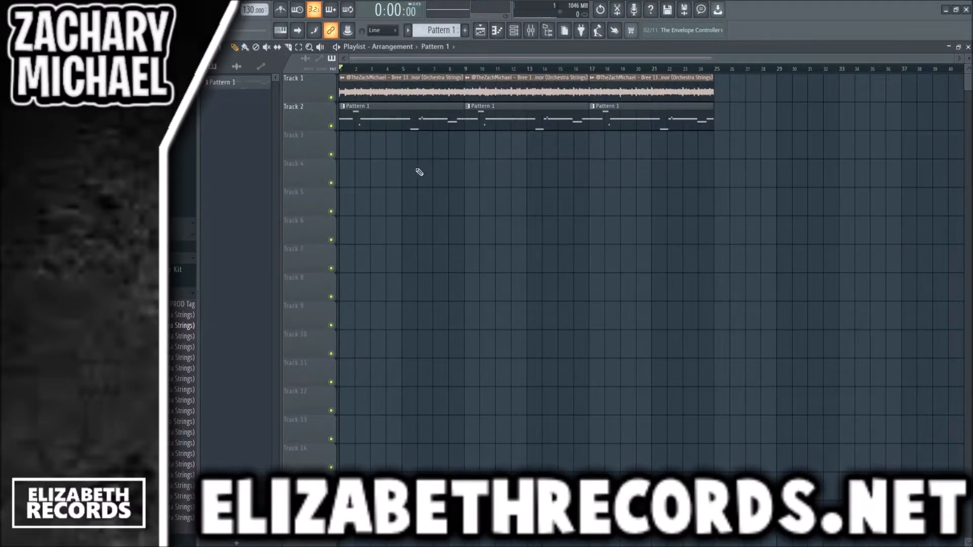
pyautogui.press('space')
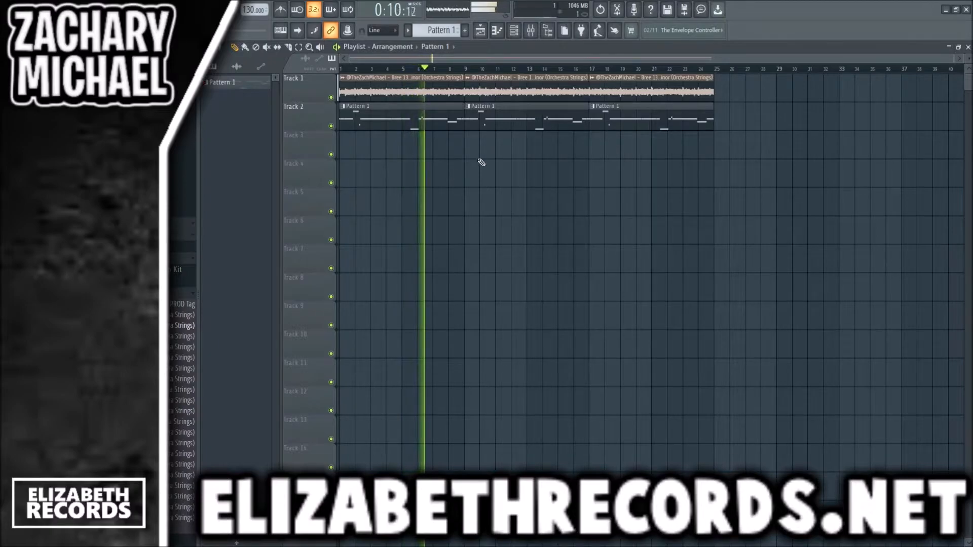
pyautogui.moveTo(968, 58); pyautogui.dragTo(968, 70)
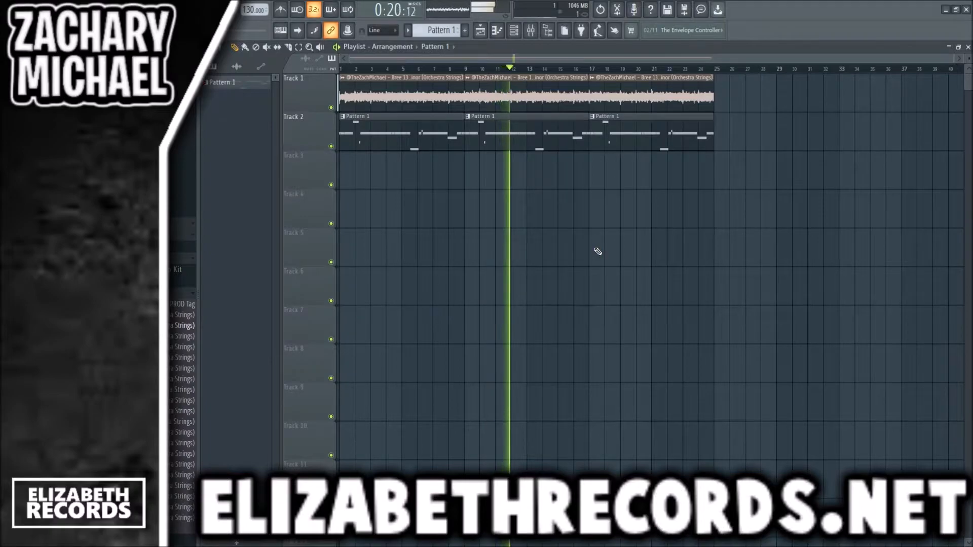
# Add Fruity Parametric EQ 2 to the string loop's mixer insert and cut the low frequencies with the first band
pyautogui.press('F9')
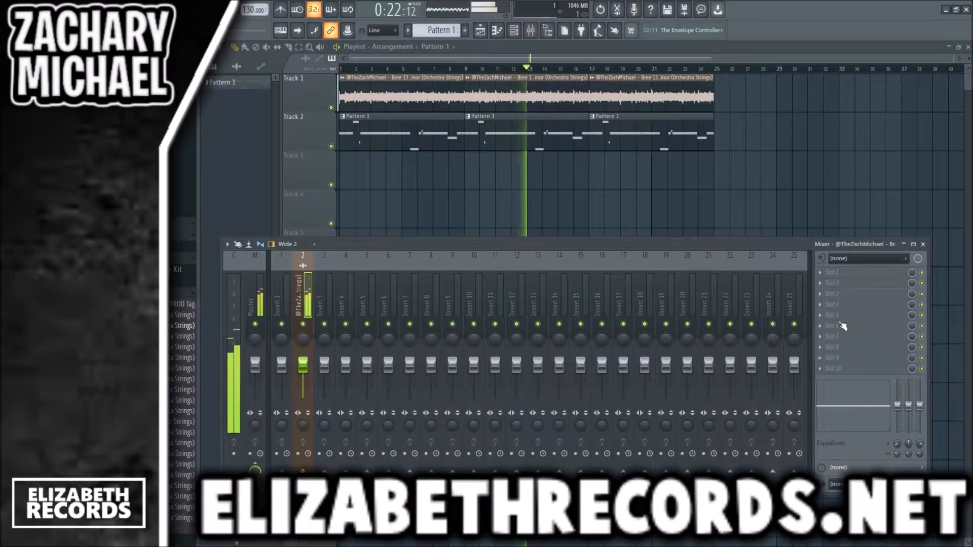
pyautogui.click(377, 272)
pyautogui.rightClick(278, 208)
pyautogui.click(330, 245)
pyautogui.moveTo(279, 206); pyautogui.dragTo(320, 268)
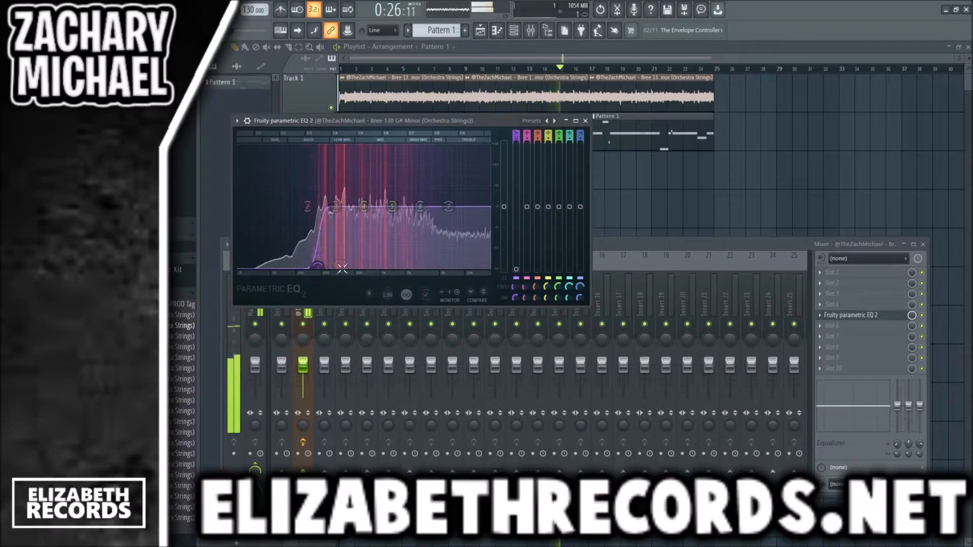
pyautogui.click(585, 121)
pyautogui.press('F9')
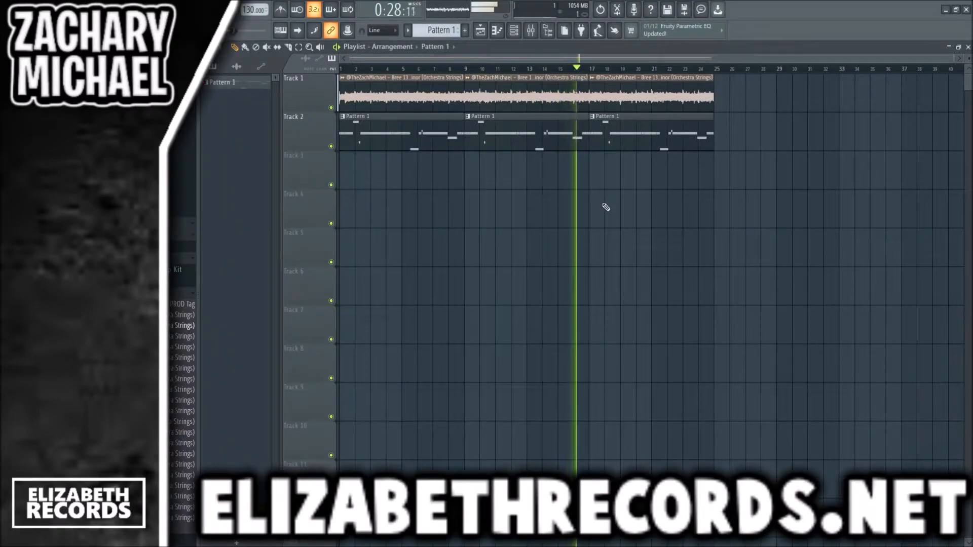
pyautogui.press('space')
pyautogui.press('space')
pyautogui.press('space')
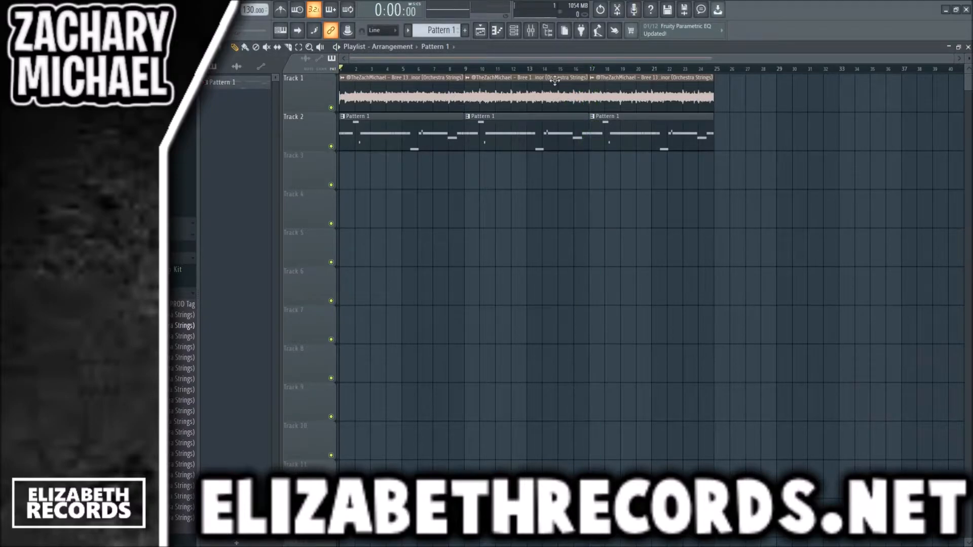
# Hide the playlist and show the channel rack together with the mixer
pyautogui.press('F5')
pyautogui.press('F9')
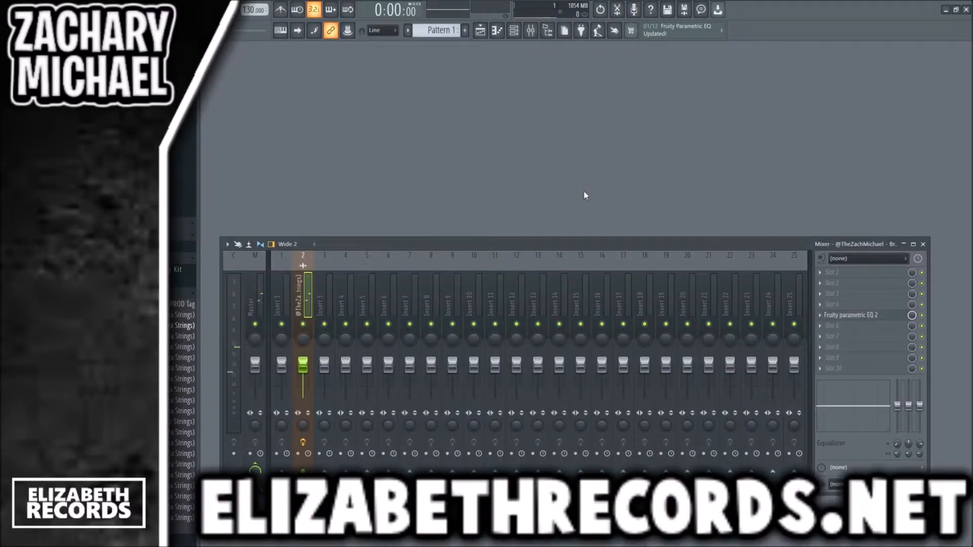
pyautogui.click(480, 30)
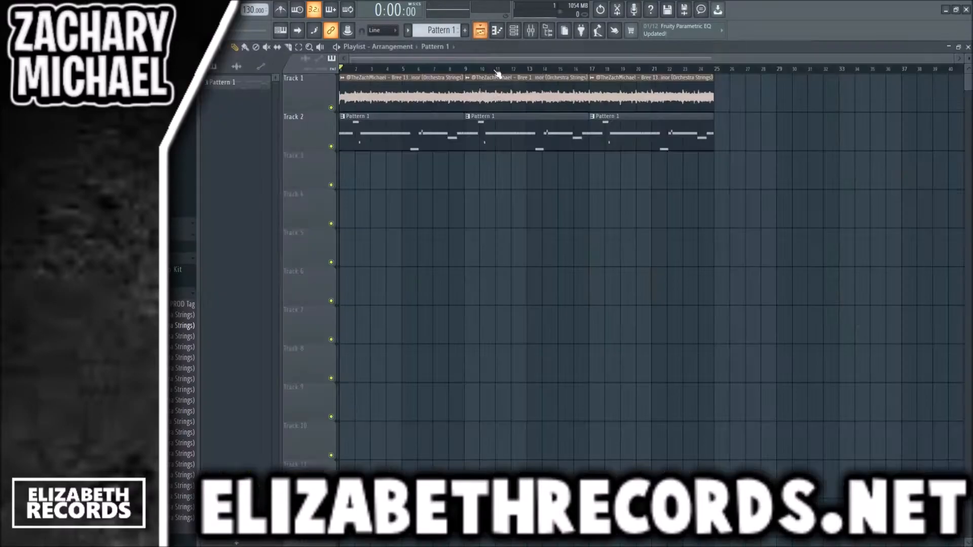
pyautogui.press('F5')
pyautogui.press('F6')
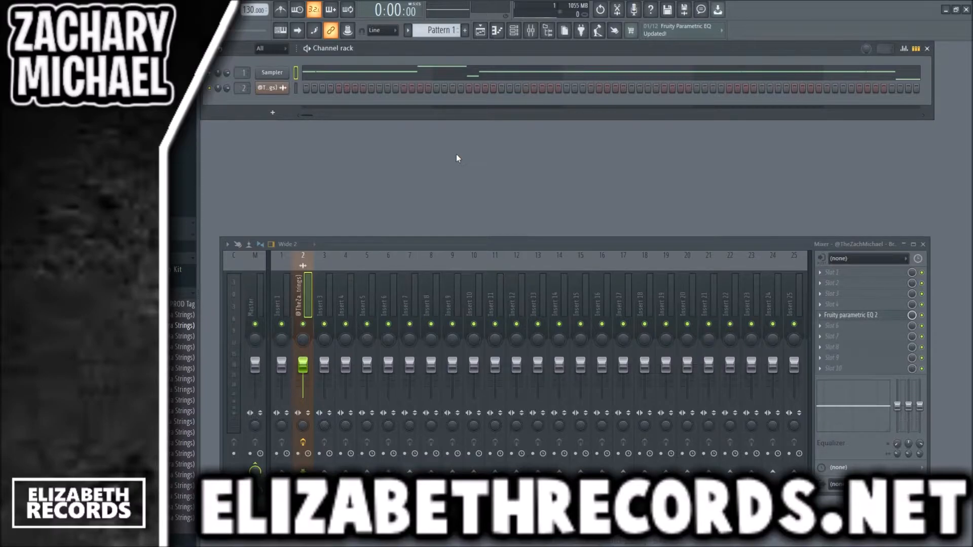
pyautogui.click(182, 144)
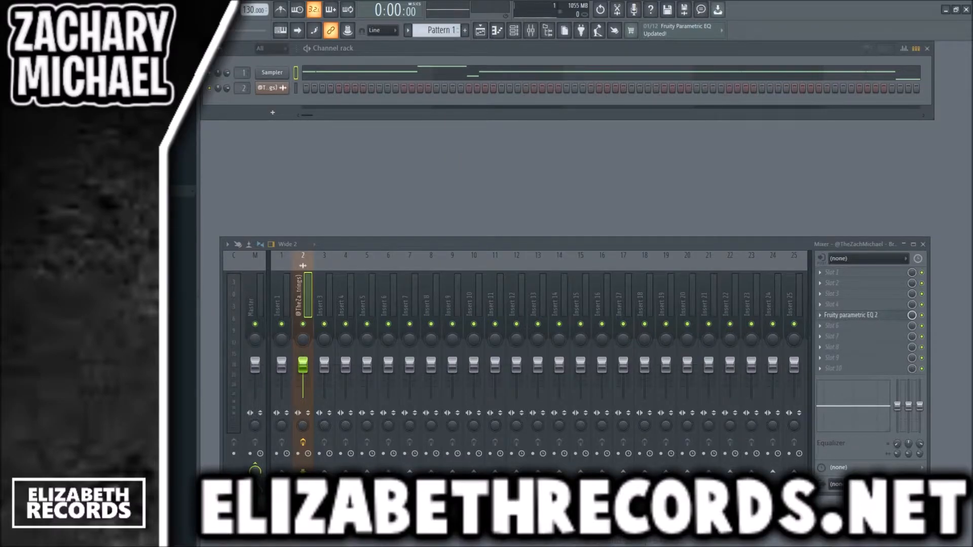
pyautogui.click(272, 88)
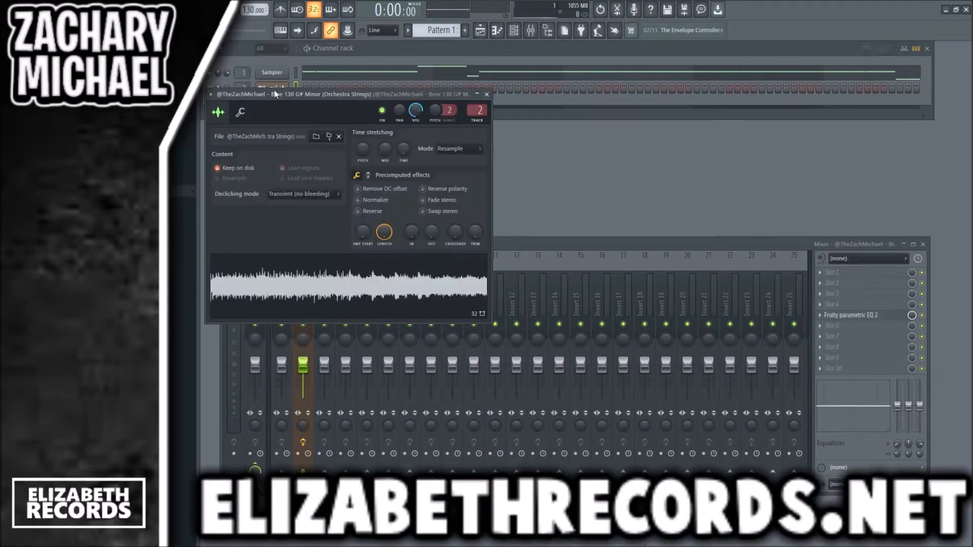
pyautogui.click(487, 95)
pyautogui.click(456, 75)
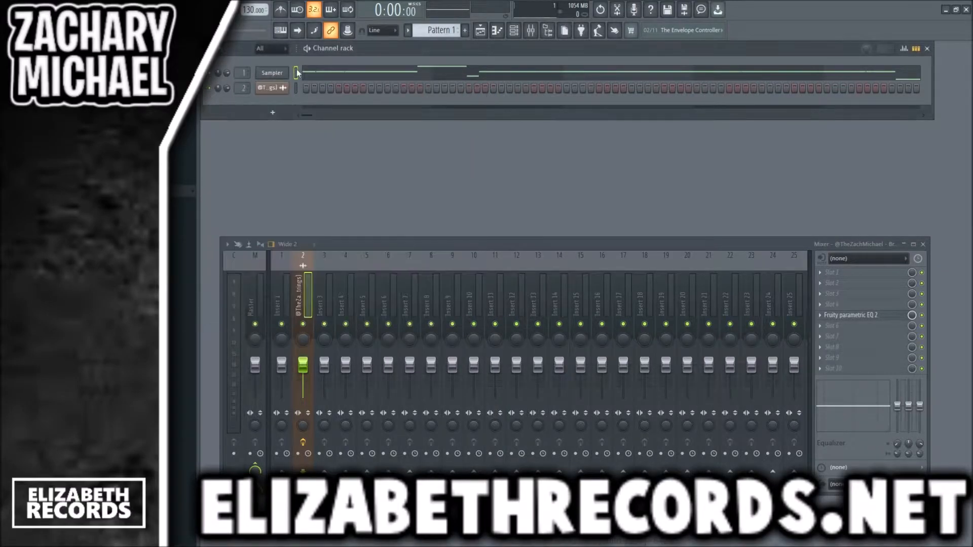
# Find the Baller HiHat sample in the browser, add it as a new channel and route it to mixer insert 3
pyautogui.scroll(5, 492, 258)
pyautogui.press('Escape')
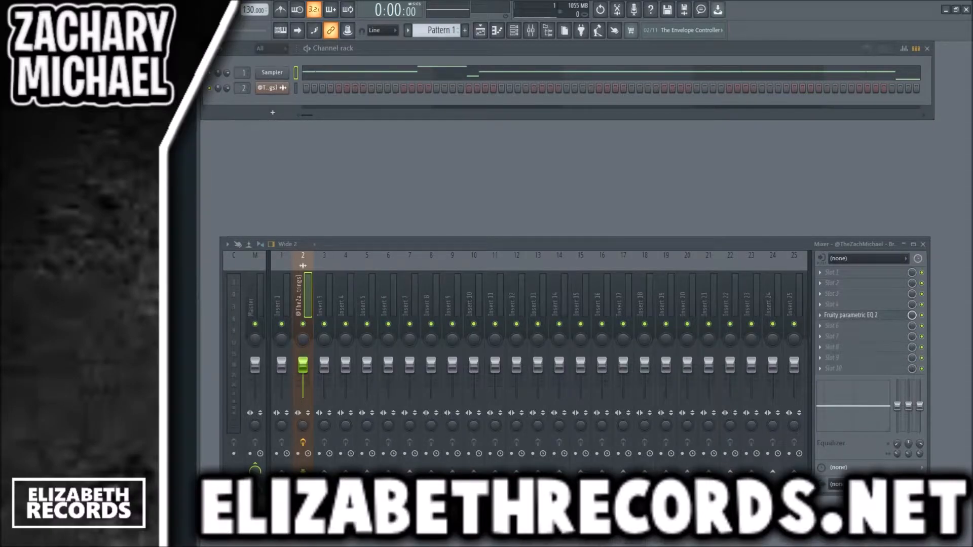
pyautogui.scroll(-9, 182, 284)
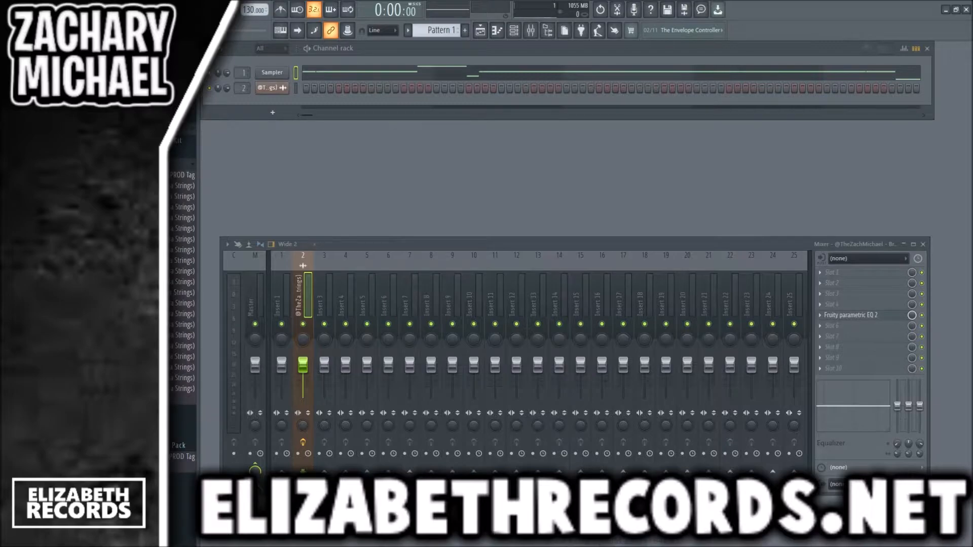
pyautogui.scroll(-9, 182, 284)
pyautogui.scroll(-5, 183, 284)
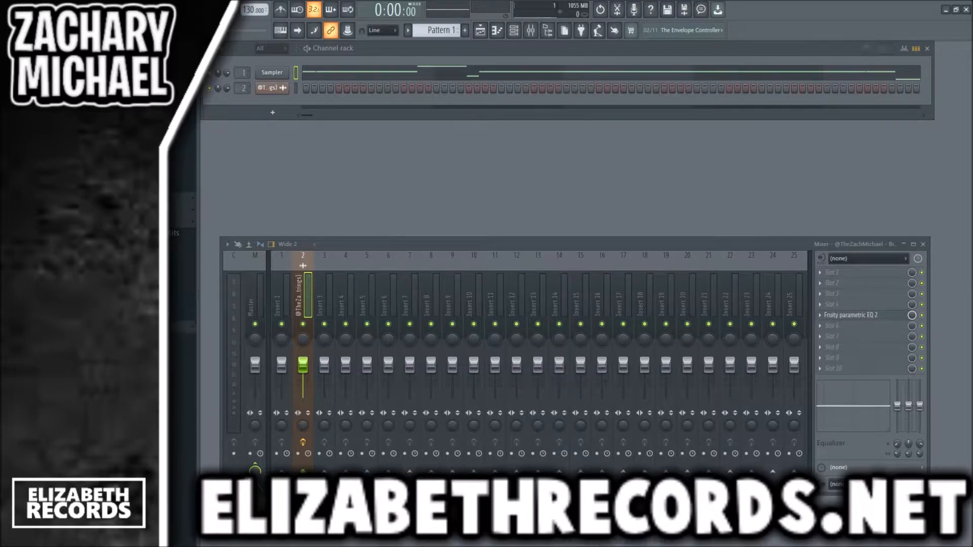
pyautogui.click(183, 363)
pyautogui.moveTo(282, 136); pyautogui.dragTo(282, 133)
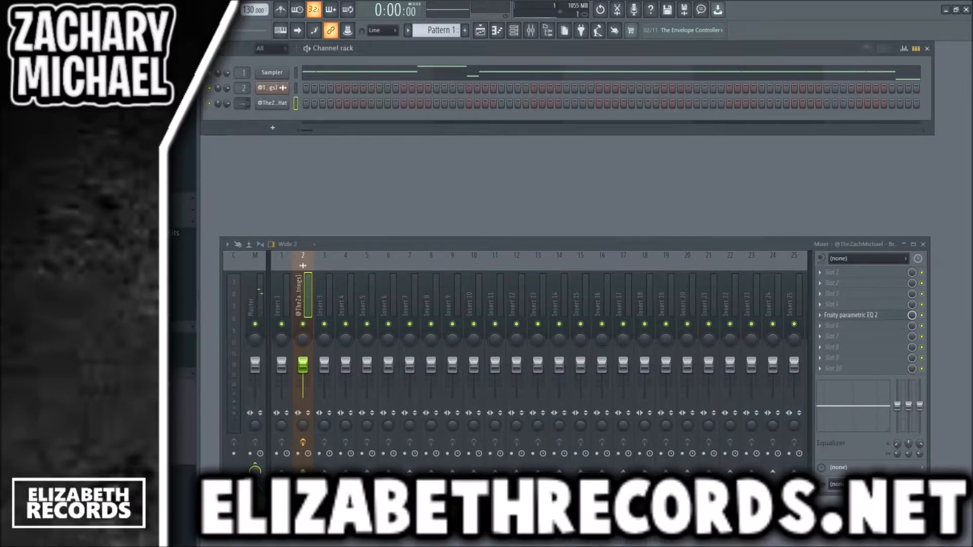
pyautogui.click(272, 103)
pyautogui.click(499, 108)
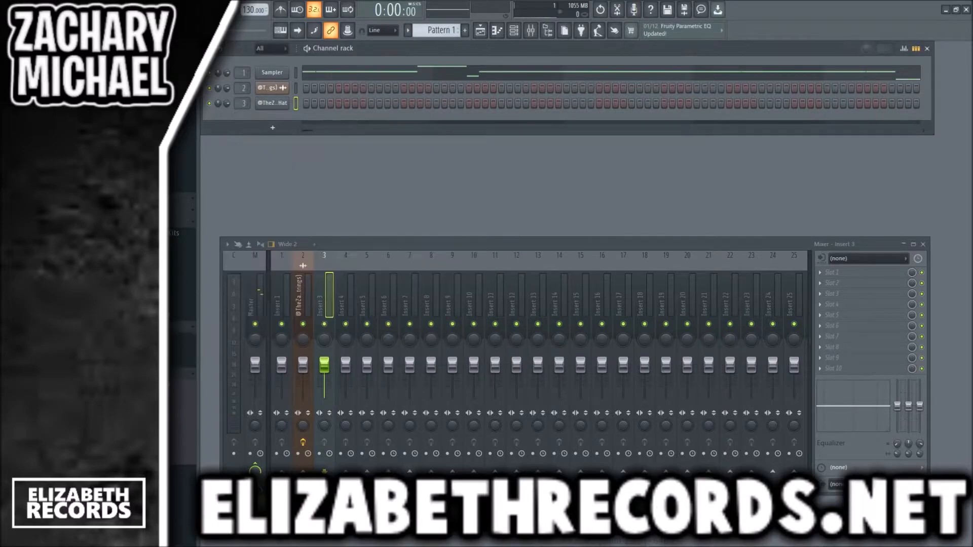
# Try a ready-made hi-hat note pattern from the browser on the Baller HiHat channel and play it in the piano roll
pyautogui.click(182, 363)
pyautogui.scroll(5, 182, 362)
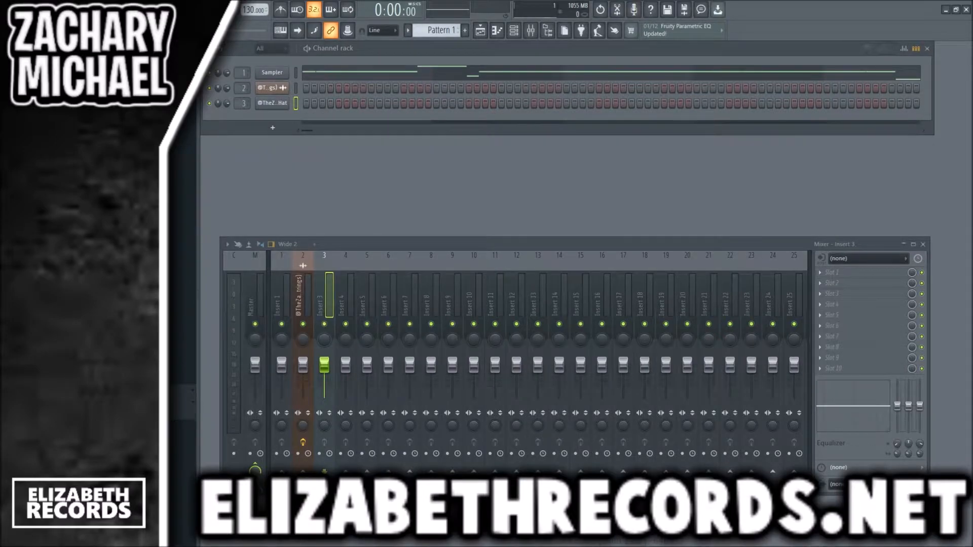
pyautogui.click(181, 437)
pyautogui.click(181, 390)
pyautogui.scroll(-7, 181, 390)
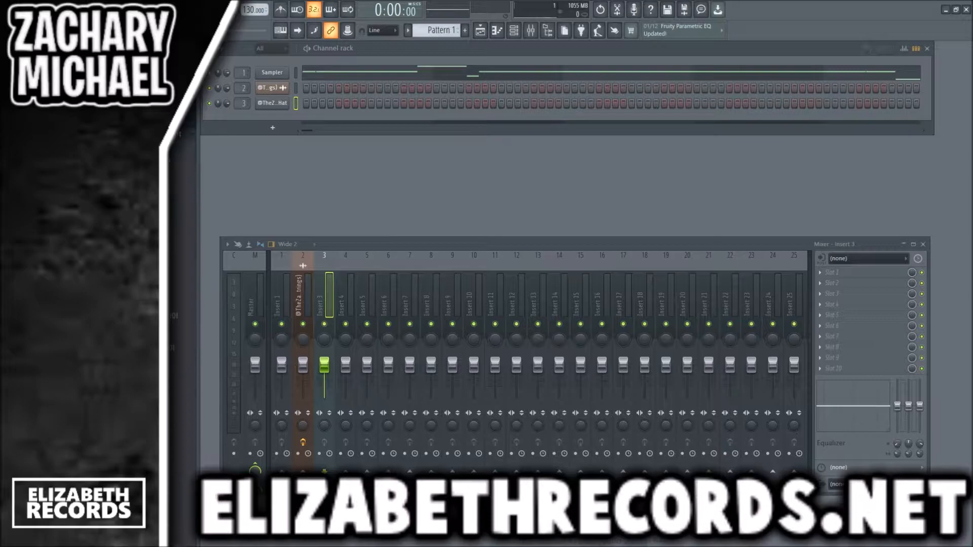
pyautogui.click(181, 177)
pyautogui.moveTo(279, 106); pyautogui.dragTo(277, 105)
pyautogui.click(329, 104)
pyautogui.scroll(-6, 382, 172)
pyautogui.press('space')
pyautogui.scroll(-3, 393, 184)
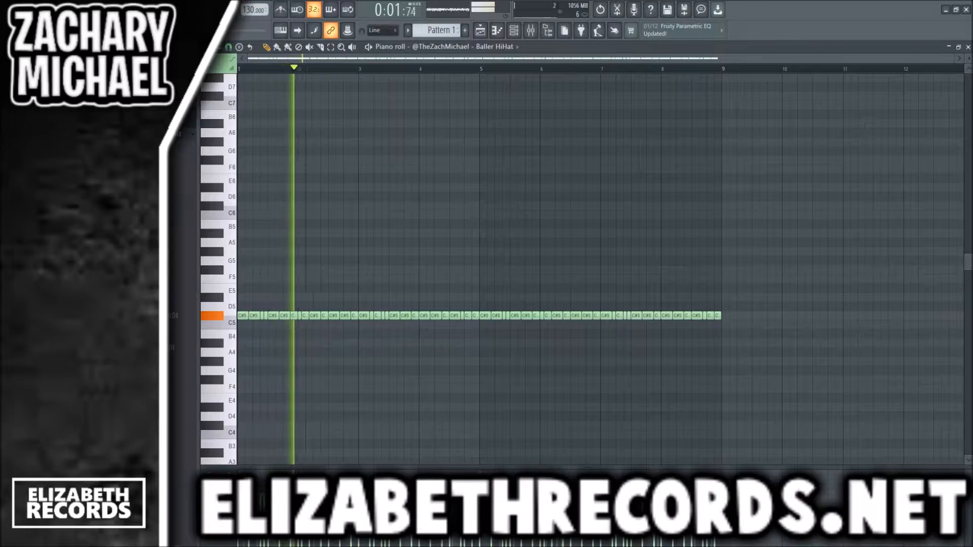
# Undo the loaded hi-hat pattern and audition alternatives until a different C#5 pattern is loaded on the channel
pyautogui.hotkey('ctrl', 'z')
pyautogui.hotkey('ctrl', 'z')
pyautogui.press('space')
pyautogui.press('space')
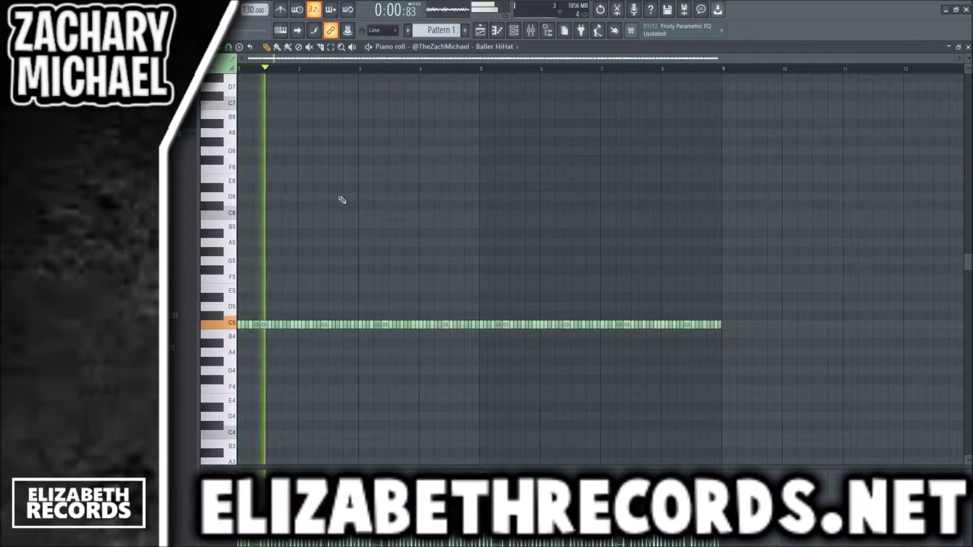
pyautogui.hotkey('ctrl', 'z')
pyautogui.press('space')
pyautogui.press('space')
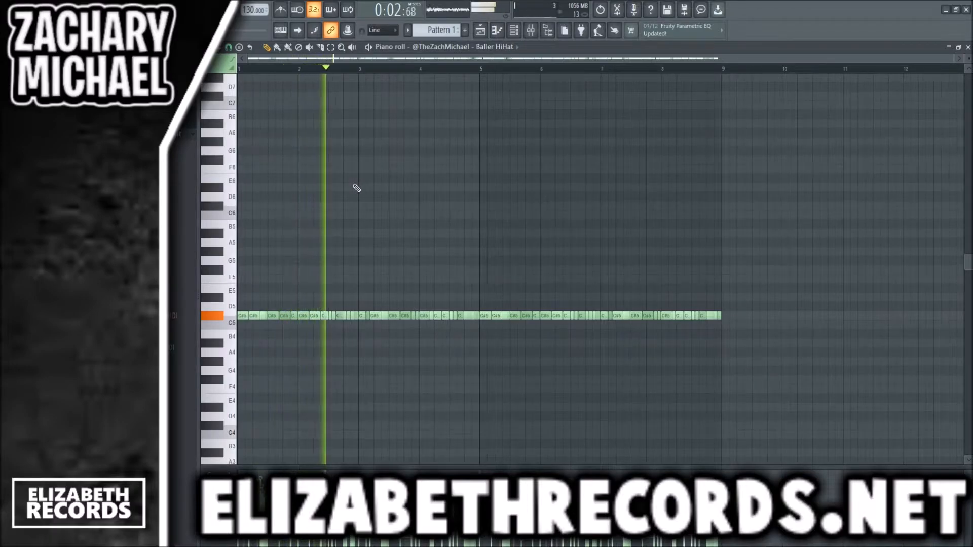
# Trim the hi-hat pattern to its first two bars by deleting every note from bar 3 onward, and play it
pyautogui.moveTo(778, 348); pyautogui.dragTo(368, 285)
pyautogui.press('space')
pyautogui.press('Delete')
pyautogui.moveTo(417, 367); pyautogui.dragTo(281, 294)
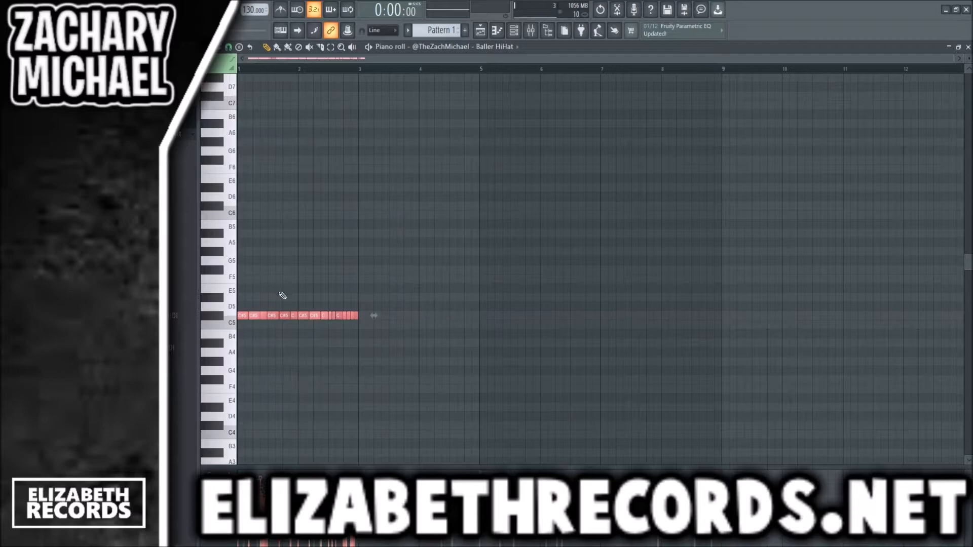
pyautogui.click(301, 270)
pyautogui.hotkey('ctrl', 'a')
pyautogui.click(293, 339)
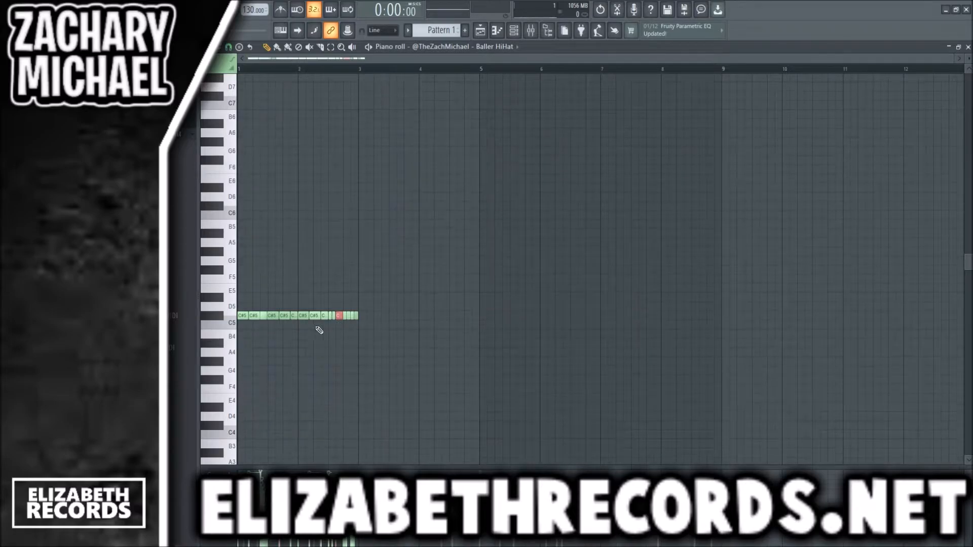
pyautogui.press('space')
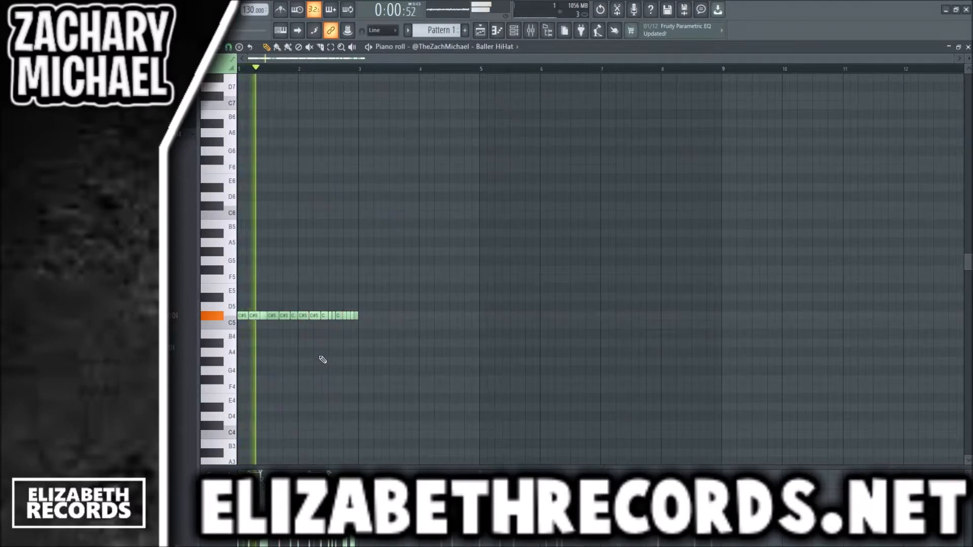
# Duplicate the two-bar hi-hat pattern until it fills eight bars
pyautogui.hotkey('ctrl', 'b')
pyautogui.hotkey('ctrl', 'd')
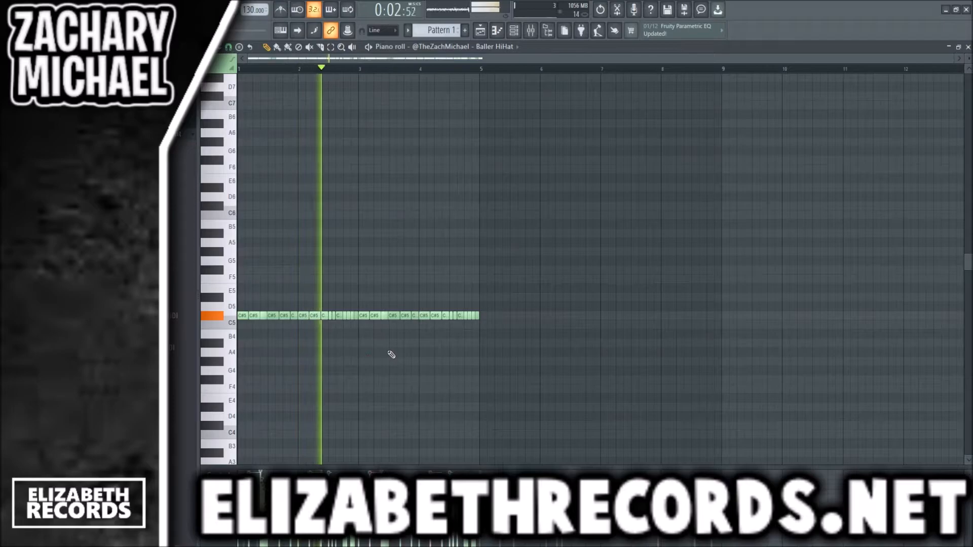
pyautogui.hotkey('ctrl', 'b')
# Transpose all hi-hat notes up to D5 and slightly lower the volume of the hi-hat's mixer insert
pyautogui.hotkey('shift', 'Up')
pyautogui.hotkey('shift', 'Up')
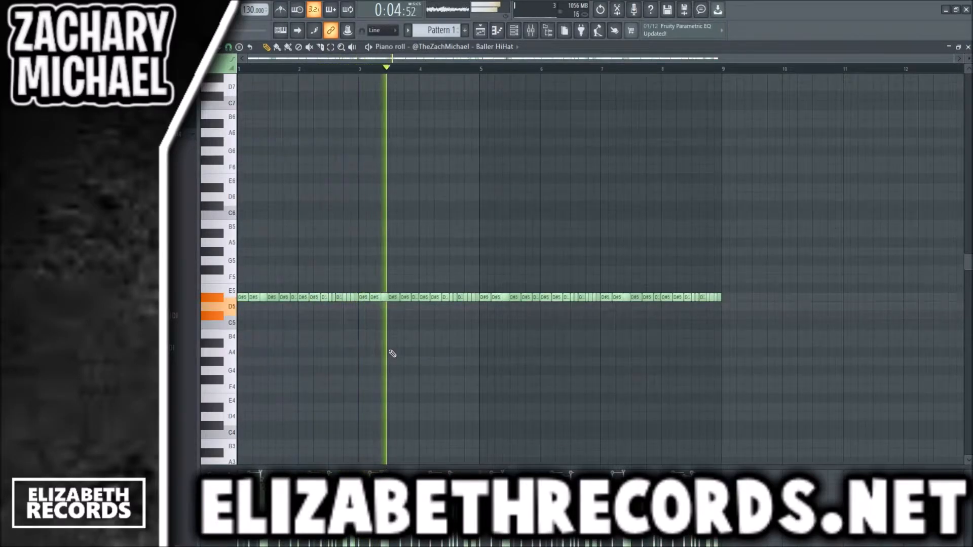
pyautogui.hotkey('shift', 'Down')
pyautogui.press('F7')
pyautogui.moveTo(324, 364); pyautogui.dragTo(324, 369)
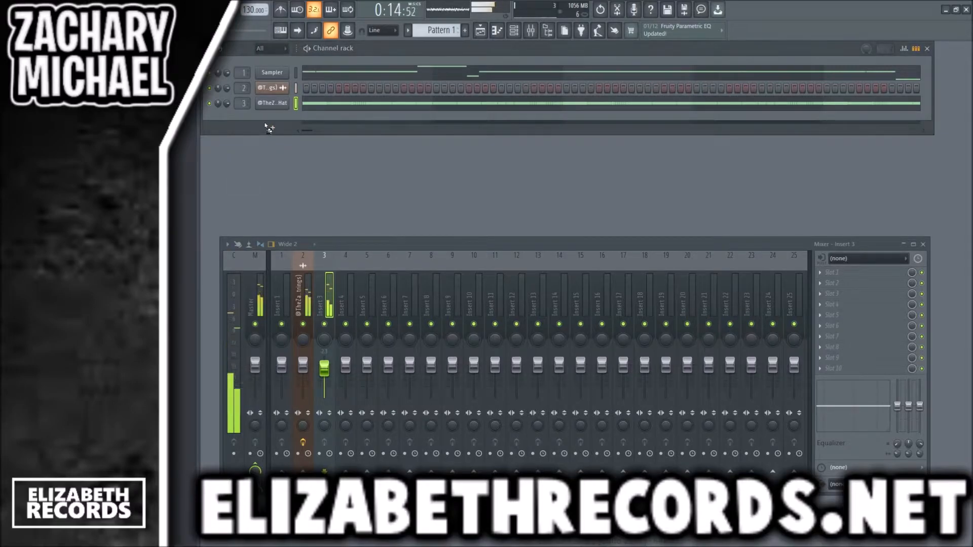
# Add the Completely Rim sample as a new channel on mixer insert 4, enter a first hit and play the pattern
pyautogui.moveTo(268, 129); pyautogui.dragTo(270, 131)
pyautogui.press('Escape')
pyautogui.press('space')
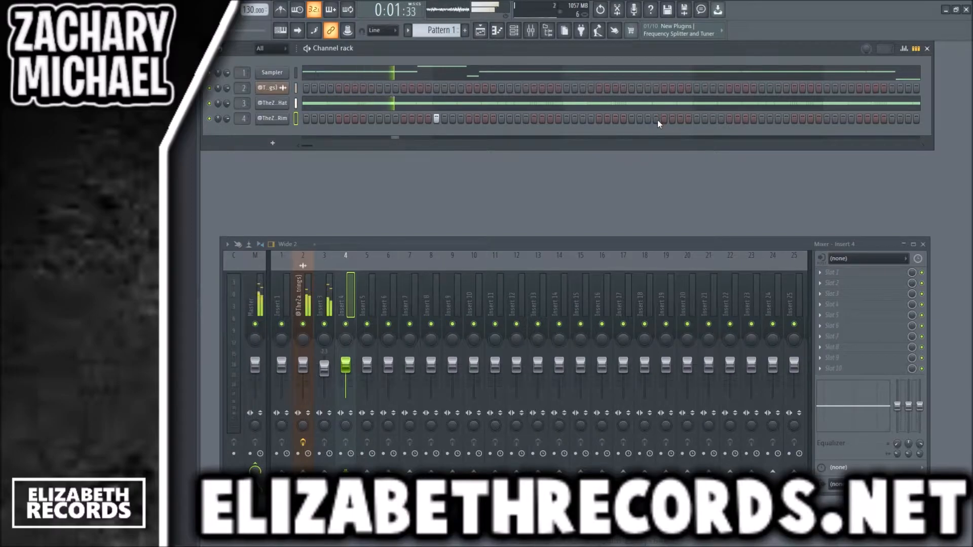
# Place rim notes on C5 at the third beat of each of the first four bars in the piano roll
pyautogui.press('F7')
pyautogui.press('space')
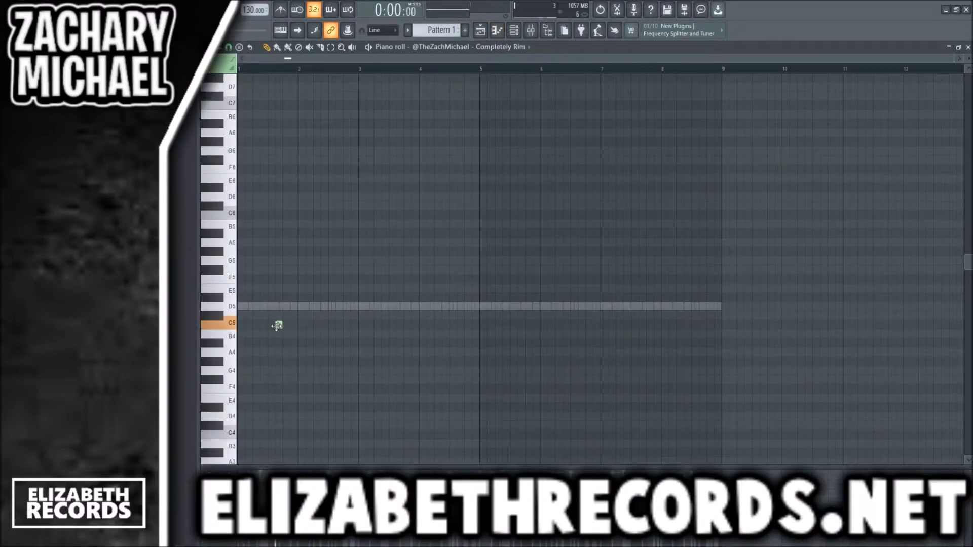
pyautogui.click(272, 325)
pyautogui.press('space')
pyautogui.click(332, 324)
pyautogui.click(393, 325)
pyautogui.click(453, 325)
pyautogui.press('space')
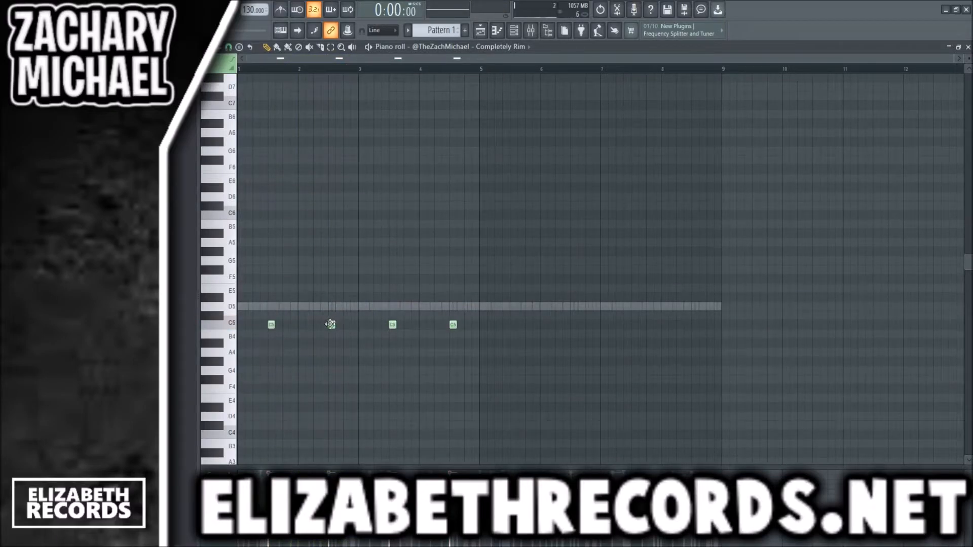
# Move the rim notes in bars 2 and 4 one beat later, to the fourth beat, and play the pattern
pyautogui.keyDown('ctrl'); pyautogui.keyDown('shift'); pyautogui.click(331, 321); pyautogui.keyUp('shift'); pyautogui.keyUp('ctrl')
pyautogui.moveTo(439, 303); pyautogui.dragTo(474, 342)
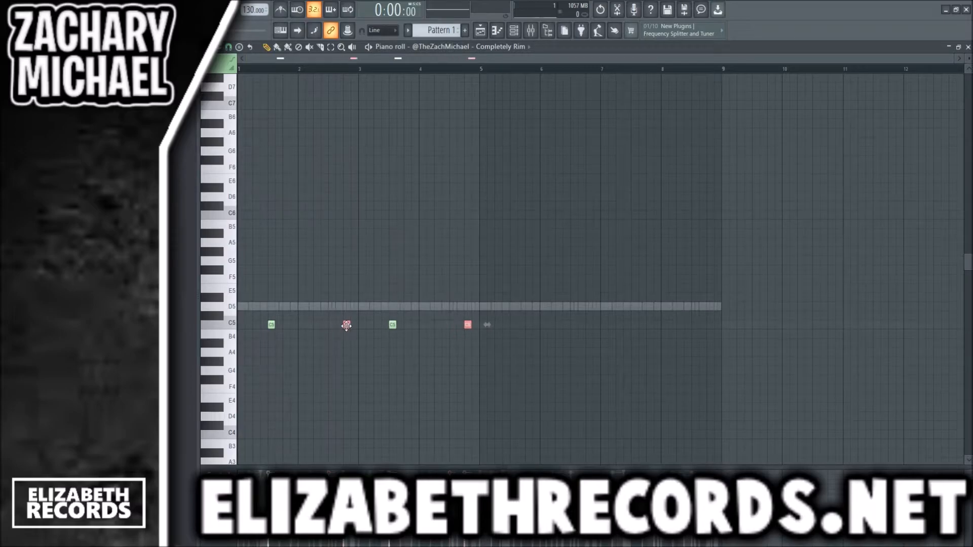
pyautogui.press('space')
# Duplicate the four-bar rim pattern into bars 5 to 8 and listen to it
pyautogui.hotkey('ctrl', 'b')
pyautogui.moveTo(477, 326); pyautogui.dragTo(516, 325)
pyautogui.click(522, 365)
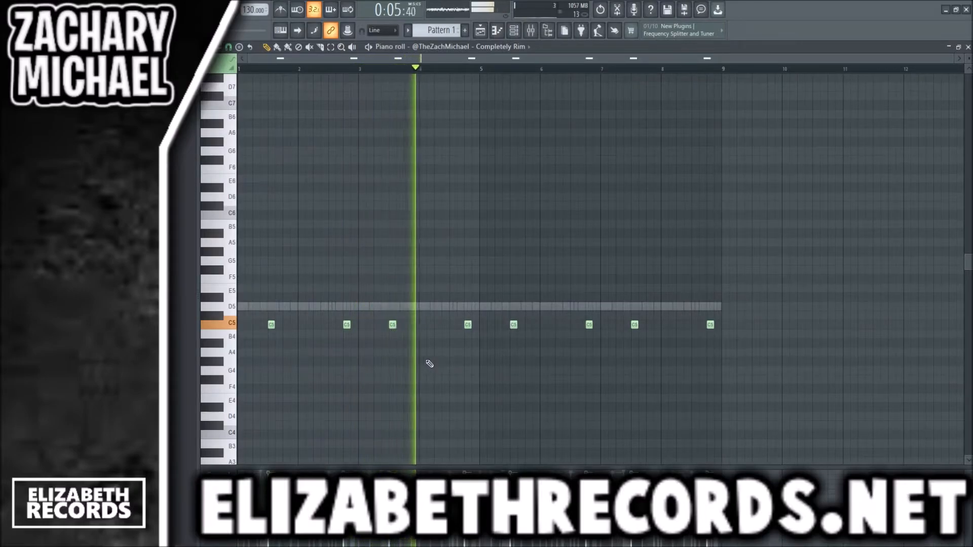
pyautogui.press('space')
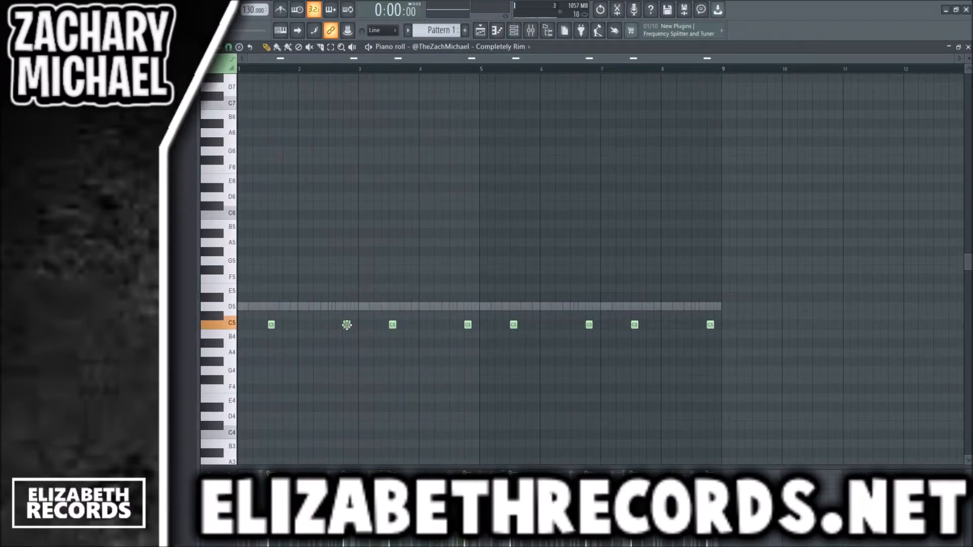
# Play the pattern, move the rim notes in bars 2 and 6 to the fourth beat, and close the piano roll
pyautogui.press('space')
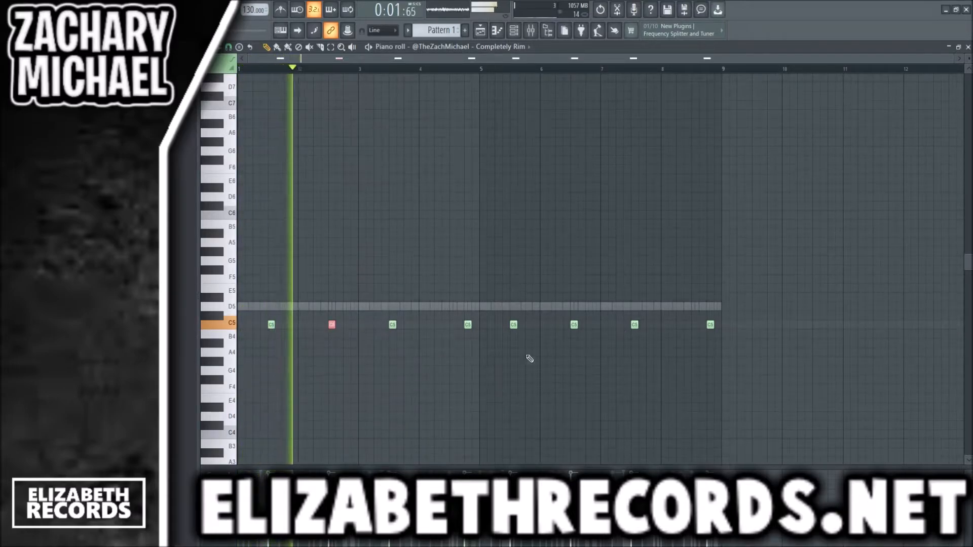
pyautogui.click(574, 325)
pyautogui.moveTo(329, 324); pyautogui.dragTo(346, 325)
pyautogui.keyDown('ctrl'); pyautogui.click(274, 263); pyautogui.keyUp('ctrl')
pyautogui.press('Escape')
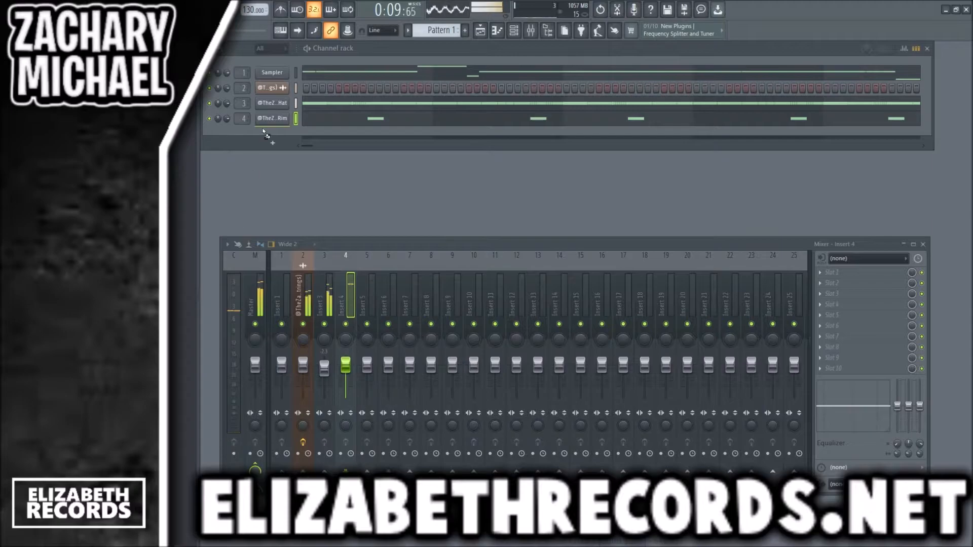
# Add the Both Sides 808 (C) sample as a new channel on mixer insert 5 and open its piano roll
pyautogui.moveTo(263, 131); pyautogui.dragTo(264, 133)
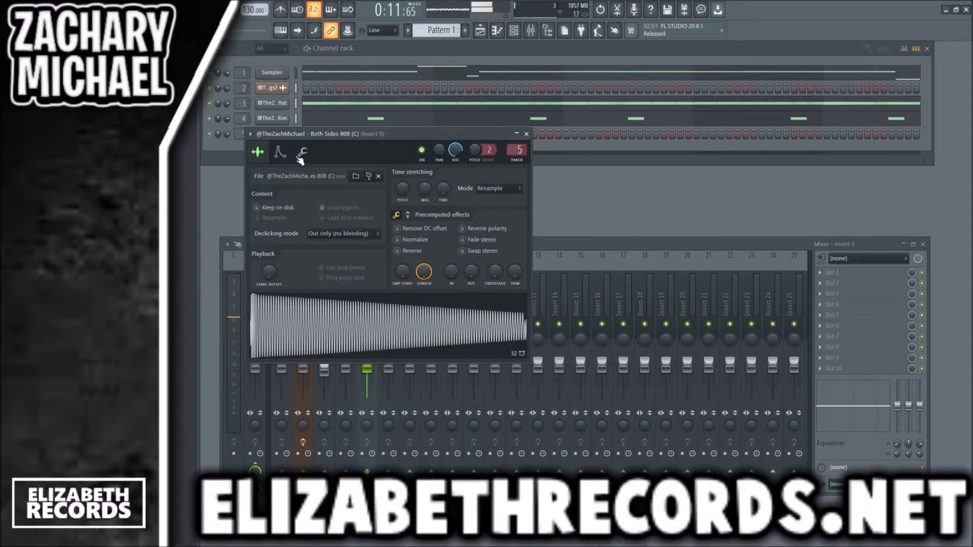
pyautogui.click(302, 151)
pyautogui.click(275, 278)
pyautogui.press('Escape')
pyautogui.press('F7')
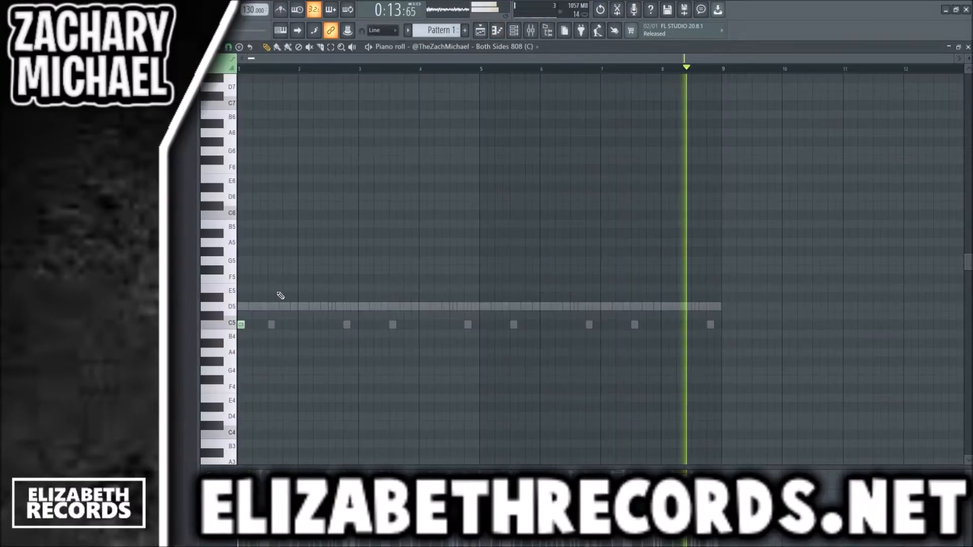
# Place 808 notes on C5 at bar 3 beat 2, bar 4 beats 1 to 3, and the start of bar 5
pyautogui.click(377, 325)
pyautogui.click(423, 324)
pyautogui.click(437, 324)
pyautogui.click(453, 324)
pyautogui.click(482, 324)
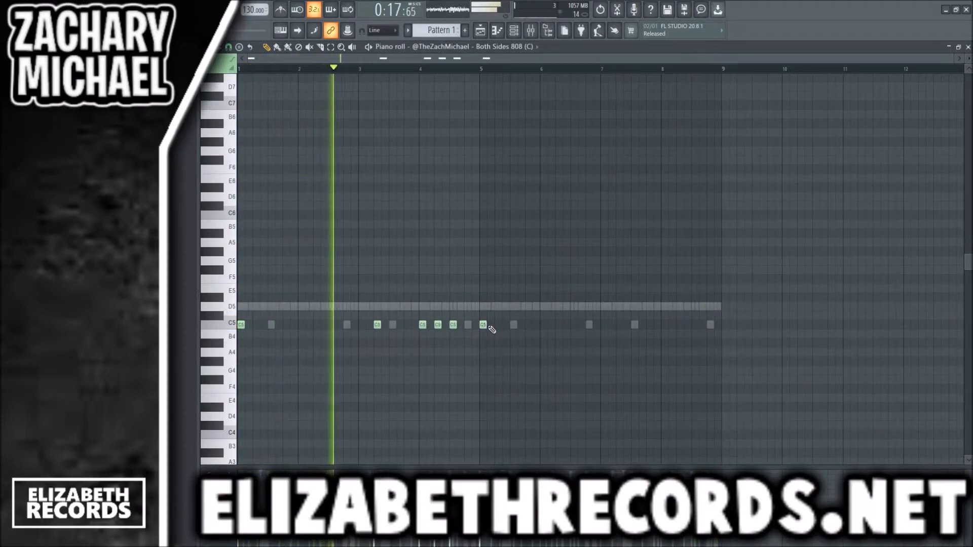
# Extend the 808 notes end to end through bar 4 and transpose them up to F#8, matching the loop's ghost notes
pyautogui.hotkey('ctrl', 'l')
pyautogui.hotkey('ctrl', 'Up')
pyautogui.hotkey('ctrl', 'Up')
pyautogui.hotkey('ctrl', 'Up')
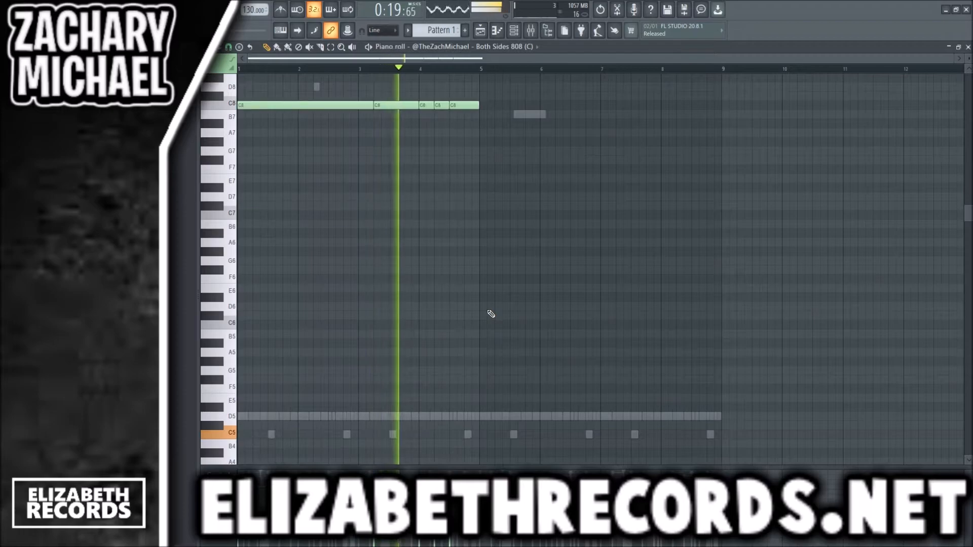
pyautogui.press('space')
pyautogui.scroll(5, 431, 283)
pyautogui.moveTo(305, 240); pyautogui.dragTo(298, 186)
pyautogui.moveTo(462, 243); pyautogui.dragTo(395, 183)
# Duplicate the four-bar 808 phrase into bars 5 to 8 and delete the copy in bars 1 to 4
pyautogui.hotkey('ctrl', 'd')
pyautogui.hotkey('ctrl', 'c')
pyautogui.hotkey('ctrl', 'v')
pyautogui.hotkey('shift', 'Right')
pyautogui.hotkey('ctrl', 'd')
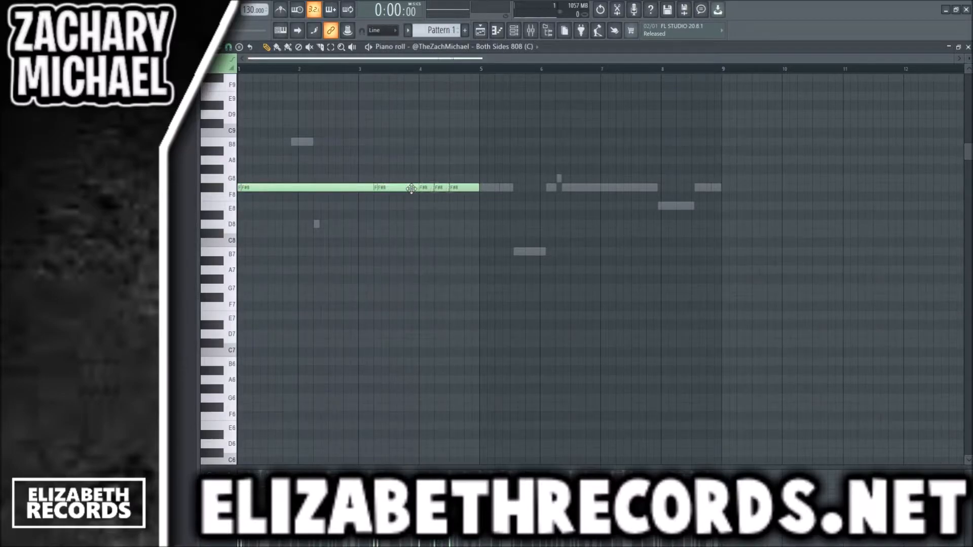
pyautogui.hotkey('ctrl', 'a')
pyautogui.hotkey('ctrl', 'b')
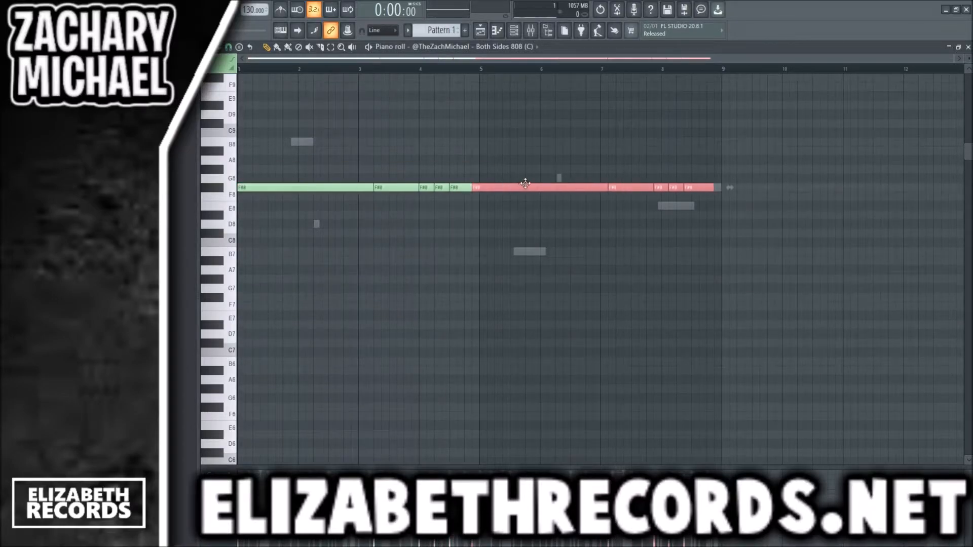
pyautogui.hotkey('ctrl', 'd')
pyautogui.moveTo(461, 204); pyautogui.dragTo(213, 180)
pyautogui.press('Delete')
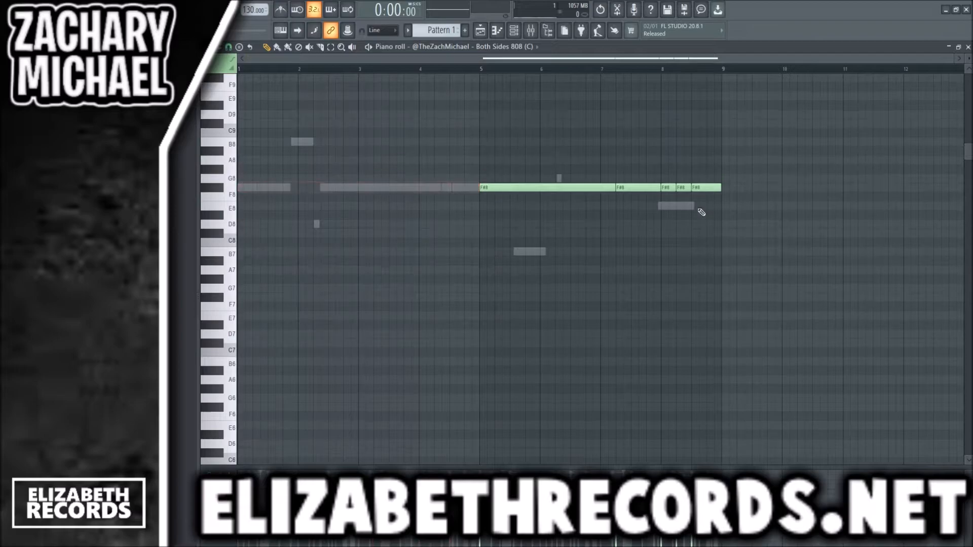
# Set the first two 808 notes of bar 8 to E8 and the last one to B8
pyautogui.hotkey('ctrl', 'd')
pyautogui.moveTo(665, 188); pyautogui.dragTo(707, 253)
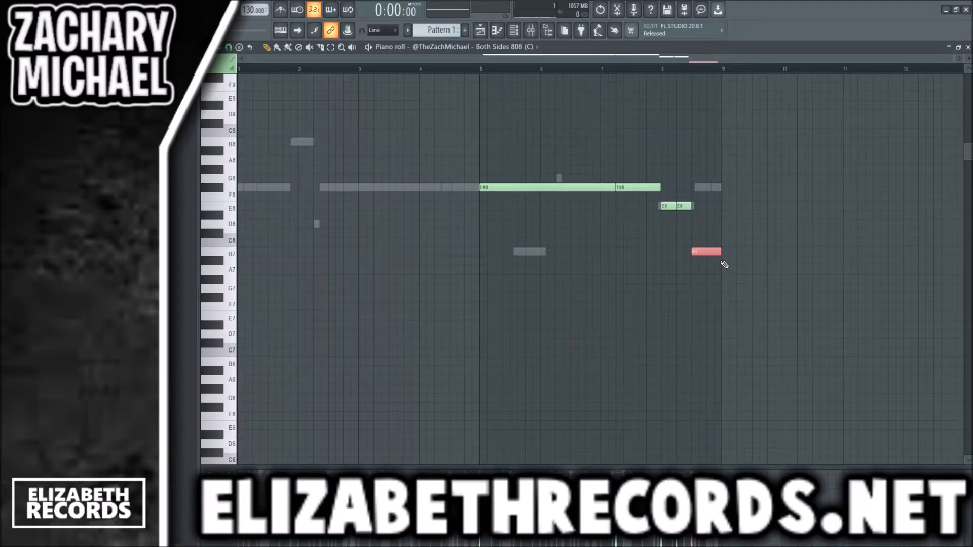
pyautogui.hotkey('ctrl', 'Up')
# Copy the edited 808 phrase to bars 1 to 4 and delete the notes in bars 5 to 8
pyautogui.moveTo(794, 222); pyautogui.dragTo(482, 108)
pyautogui.hotkey('ctrl', 'c')
pyautogui.hotkey('ctrl', 'v')
pyautogui.moveTo(813, 237); pyautogui.dragTo(527, 102)
pyautogui.press('Delete')
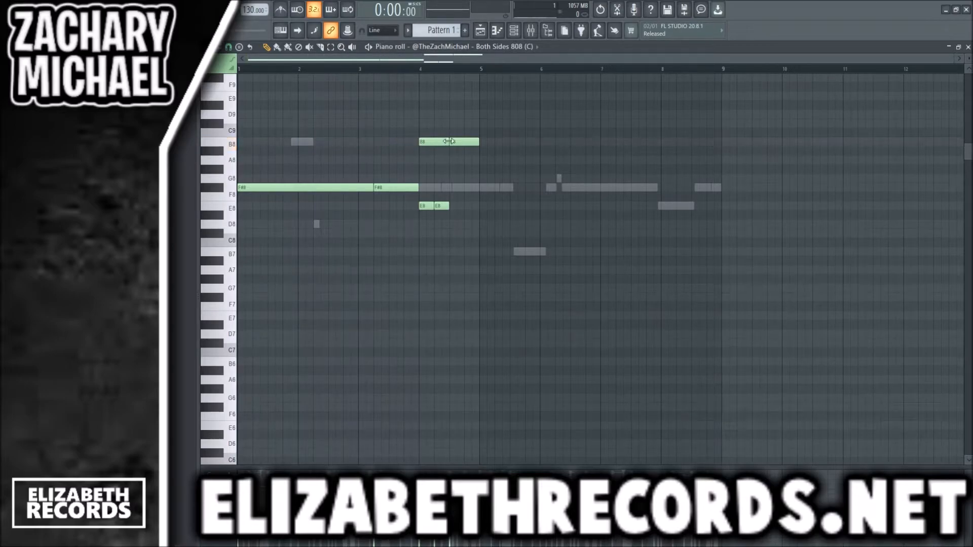
# Add short B8 and D9 notes over the first two beats of bar 4 and transpose the whole 808 phrase down three octaves
pyautogui.click(315, 223)
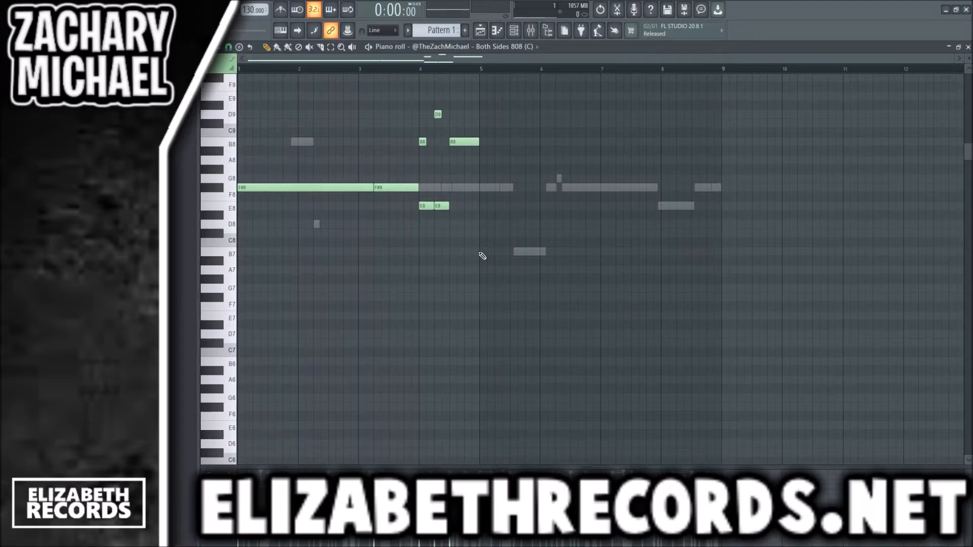
pyautogui.hotkey('ctrl', 'Down')
pyautogui.hotkey('ctrl', 'Down')
pyautogui.scroll(-3, 481, 261)
pyautogui.hotkey('ctrl', 'Down')
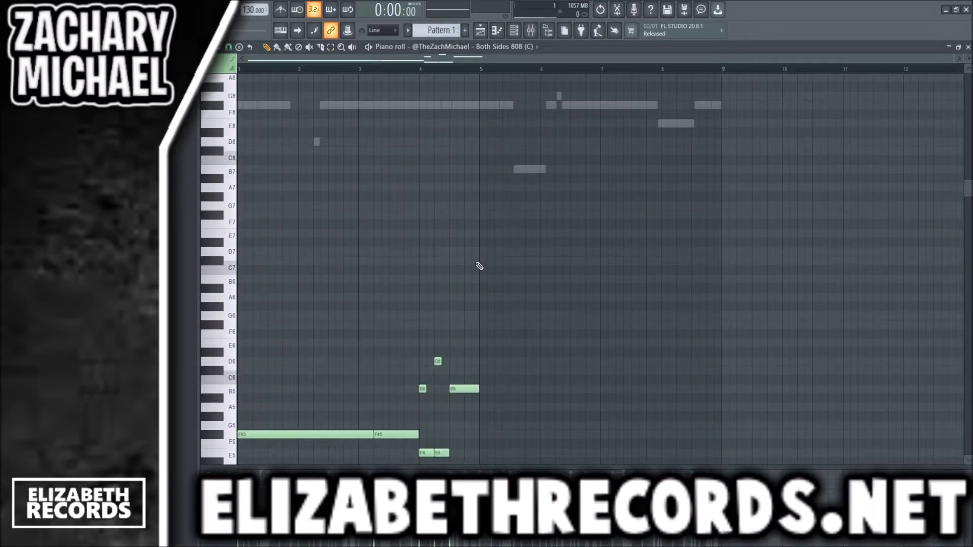
pyautogui.scroll(-3, 456, 287)
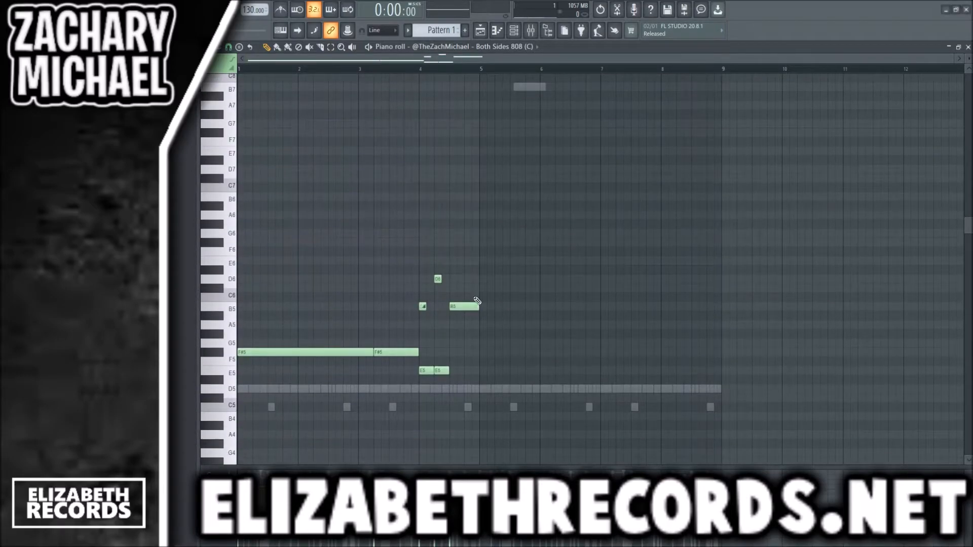
# Play the pattern, turn the two short 808 notes in bar 4 into slides, and raise the first one to B6
pyautogui.press('space')
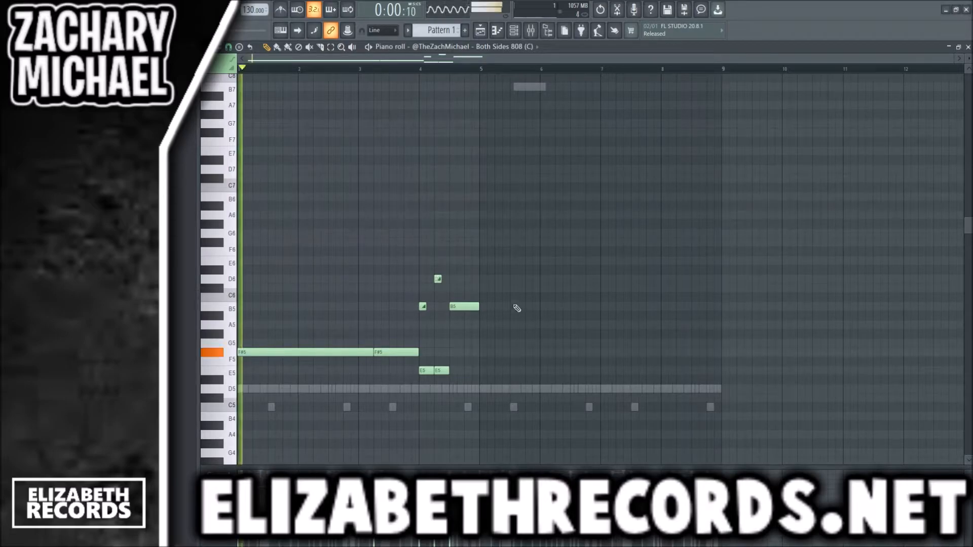
pyautogui.click(423, 306)
pyautogui.hotkey('ctrl', 'Up')
pyautogui.hotkey('ctrl', 'd')
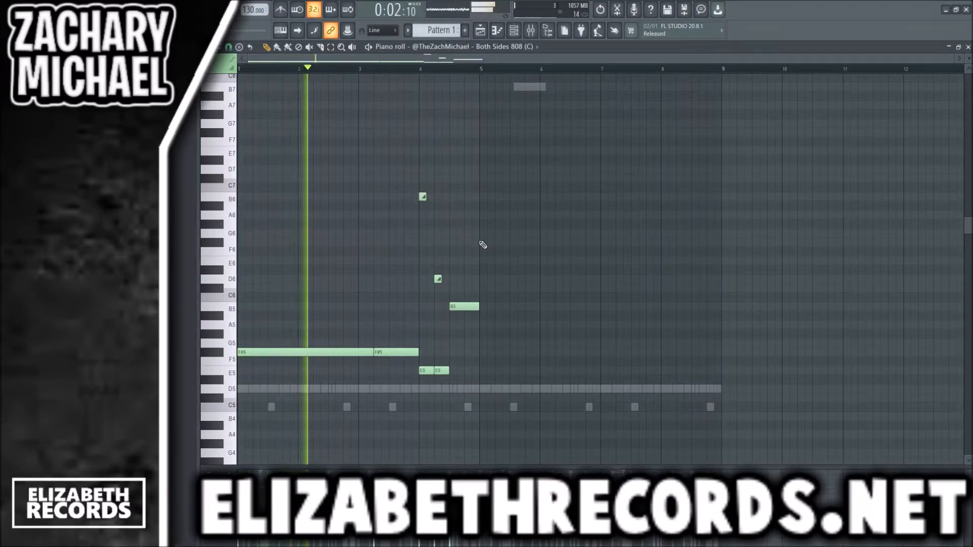
# Duplicate the four-bar 808 phrase into bars 5 to 8 and lower the volume of mixer insert 5 during playback
pyautogui.hotkey('ctrl', 'b')
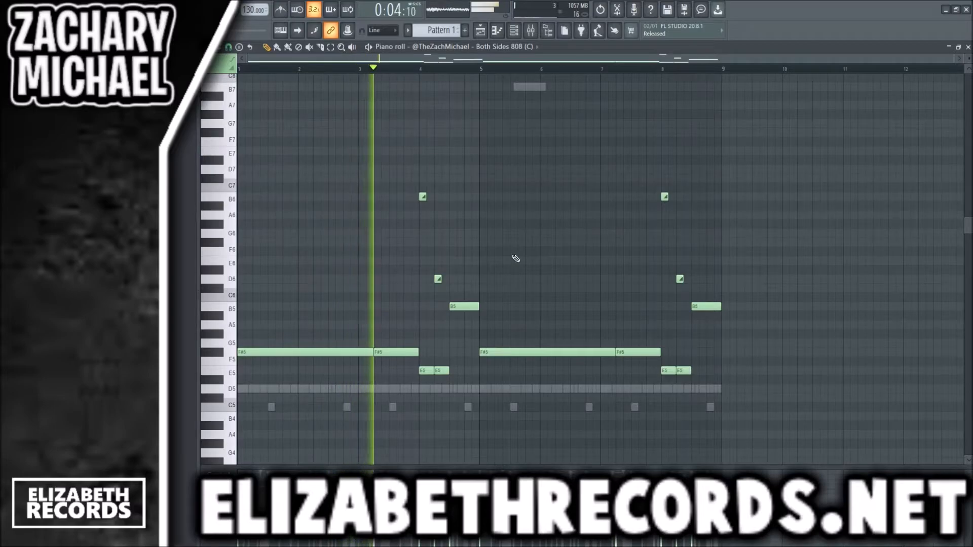
pyautogui.click(710, 361)
pyautogui.press('Escape')
pyautogui.moveTo(367, 365); pyautogui.dragTo(367, 371)
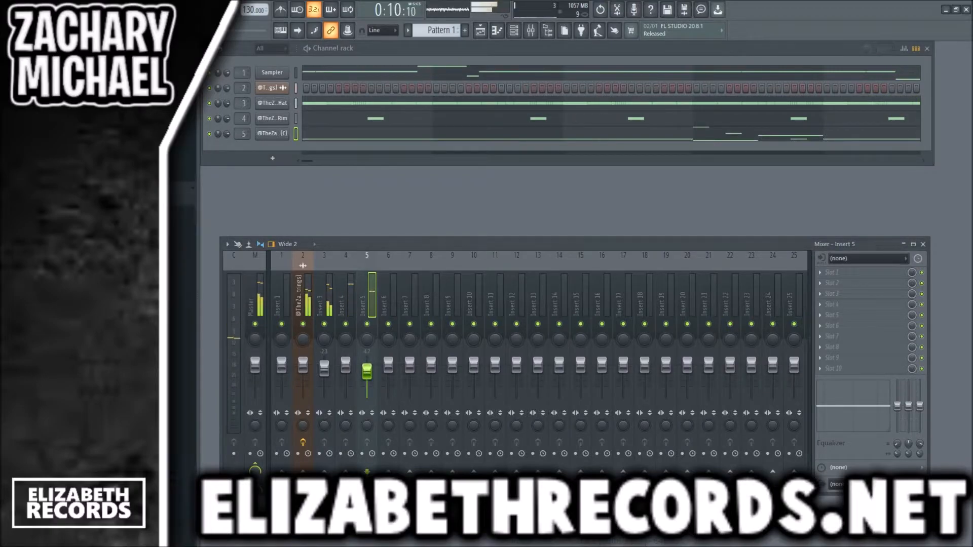
pyautogui.press('space')
# Add the Broad Kick sample as a new channel on mixer insert 6 and select the 808 channel
pyautogui.moveTo(259, 225); pyautogui.dragTo(251, 146)
pyautogui.scroll(1, 249, 148)
pyautogui.click(272, 148)
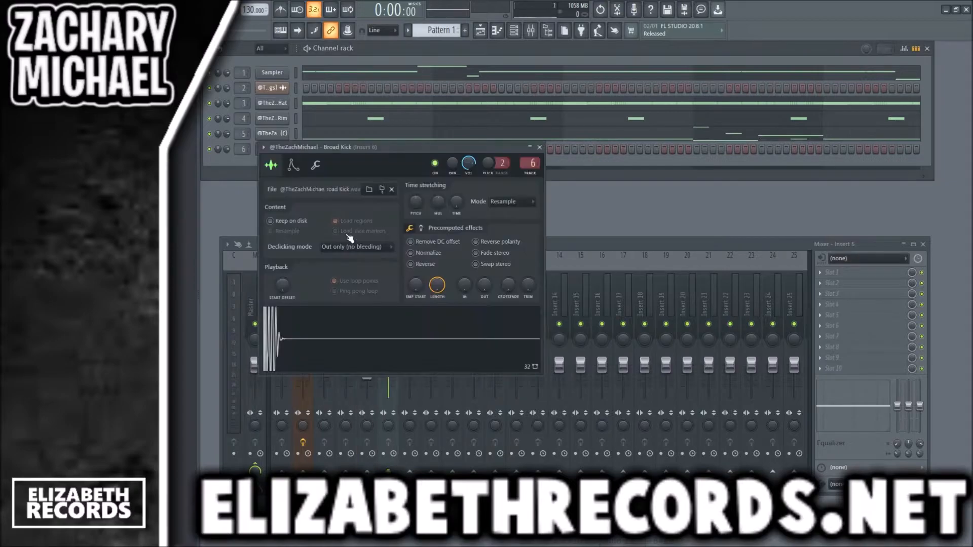
pyautogui.click(315, 165)
pyautogui.press('Escape')
pyautogui.rightClick(272, 134)
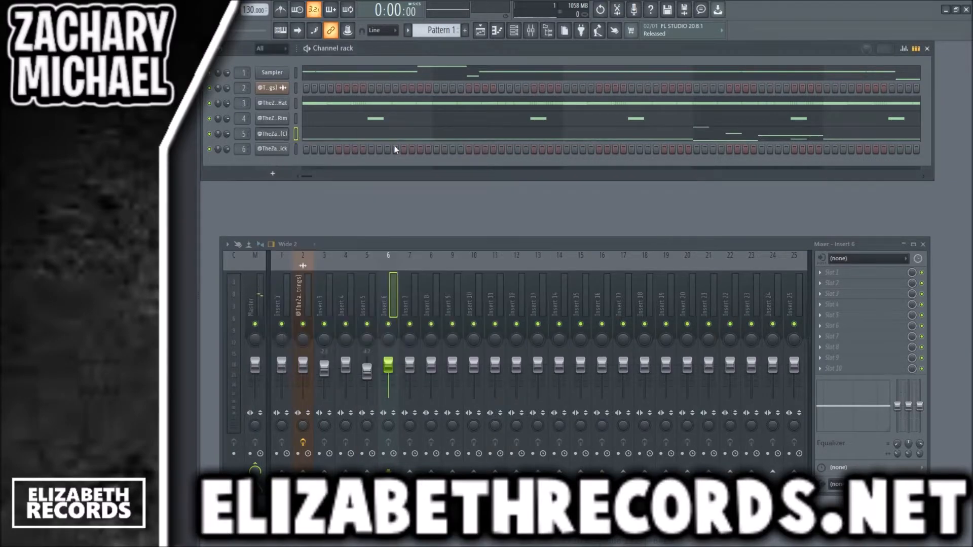